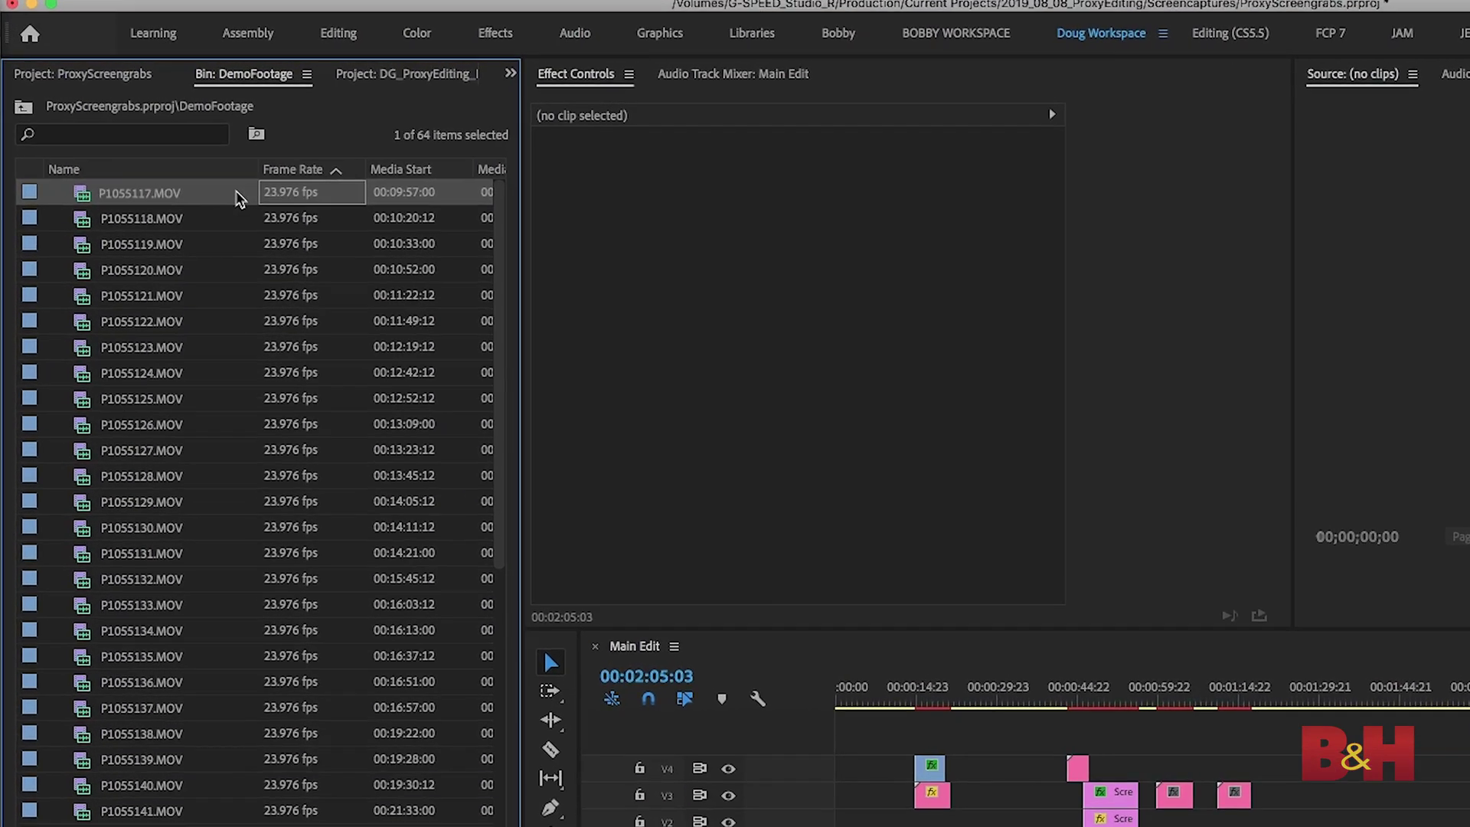
Select all 64 clips in the DemoFootage bin with Cmd+A.
{"action": "key", "text": "super+a"}
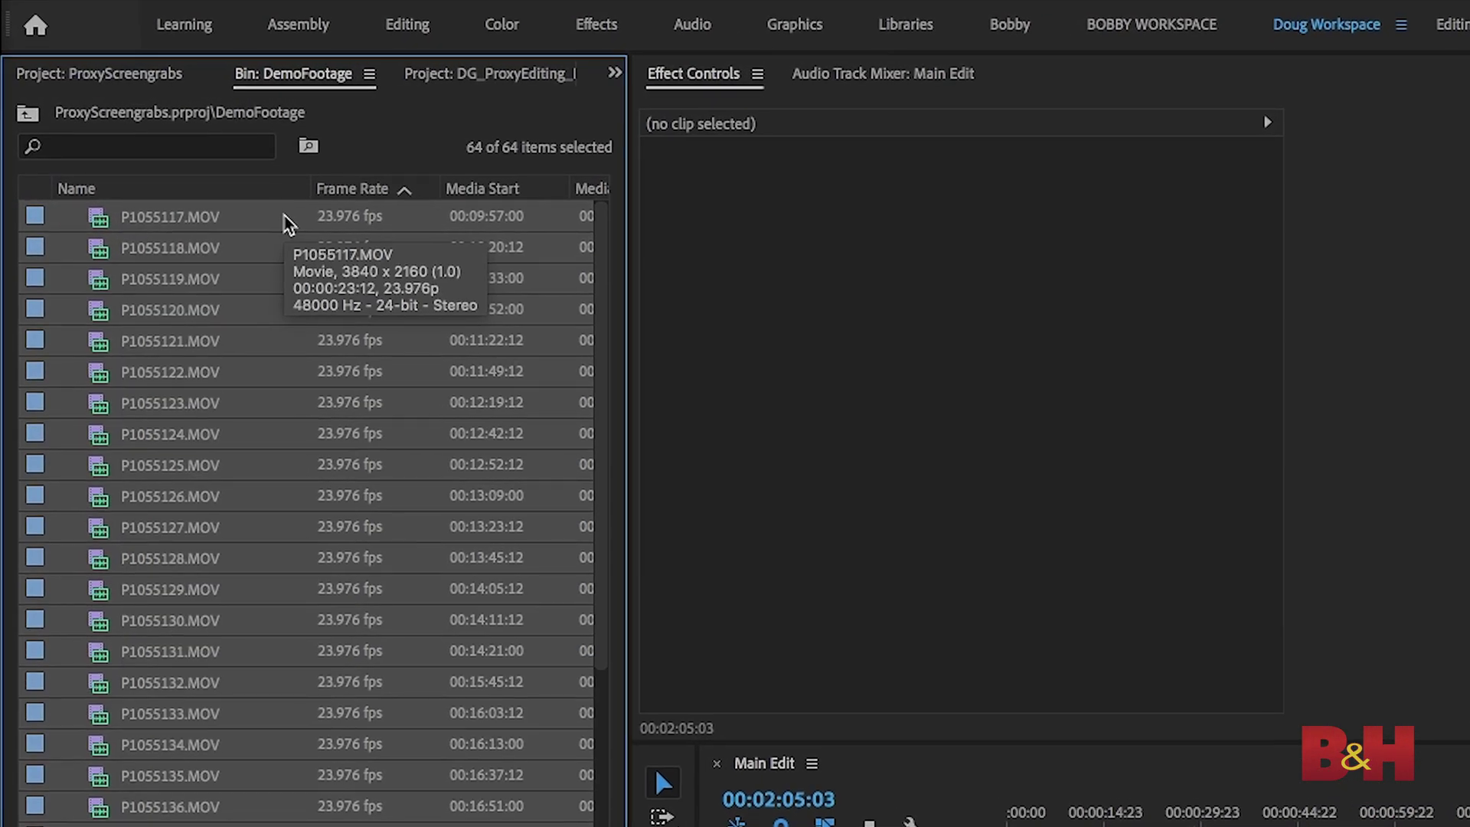
Create QuickTime ProRes Proxy 1080p for 4K proxies for the selected clips, saved next to the original media.
{"action": "right_click", "coordinate": [288, 224]}
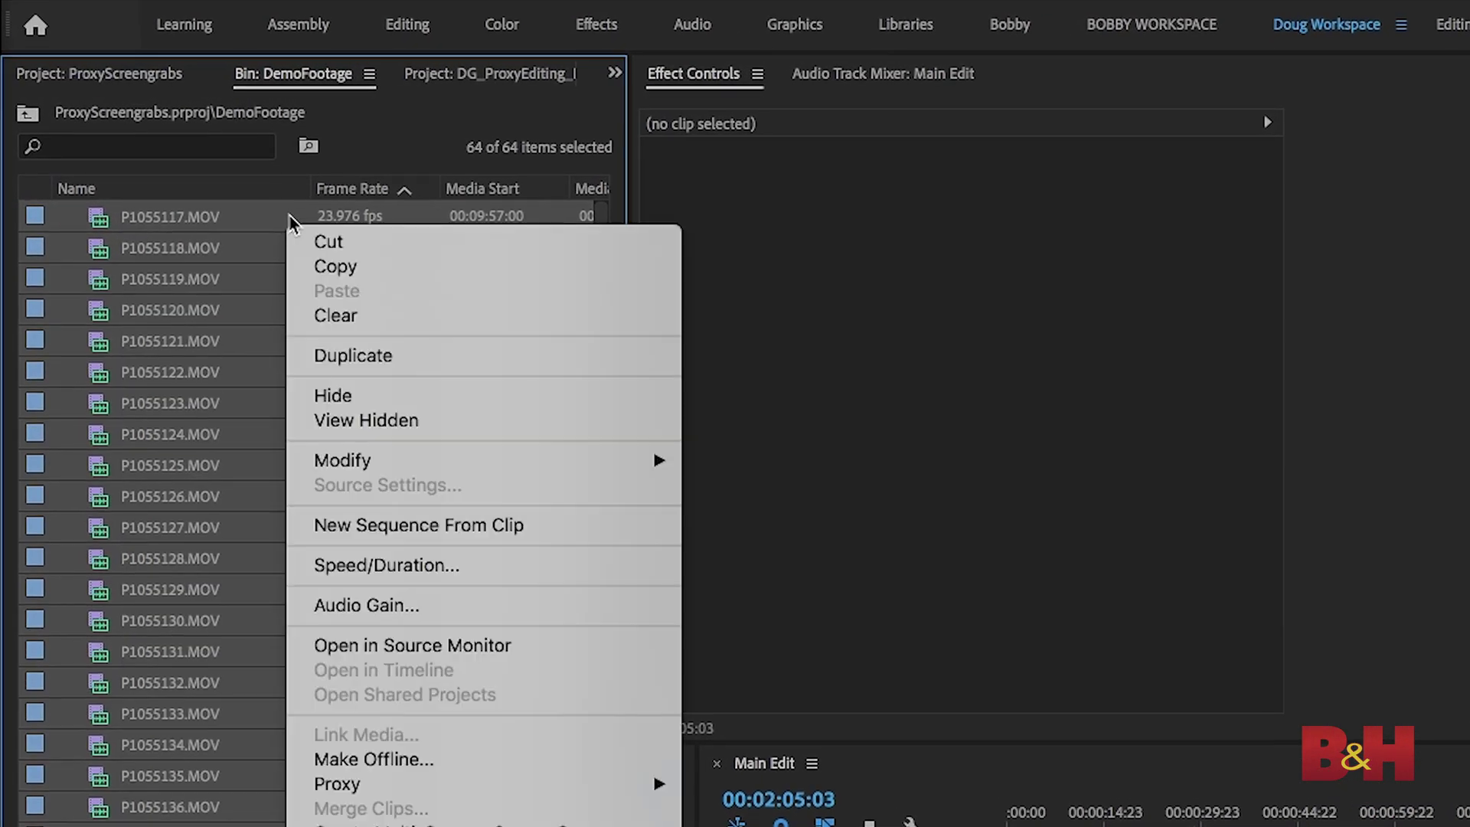
{"action": "mouse_move", "coordinate": [620, 789]}
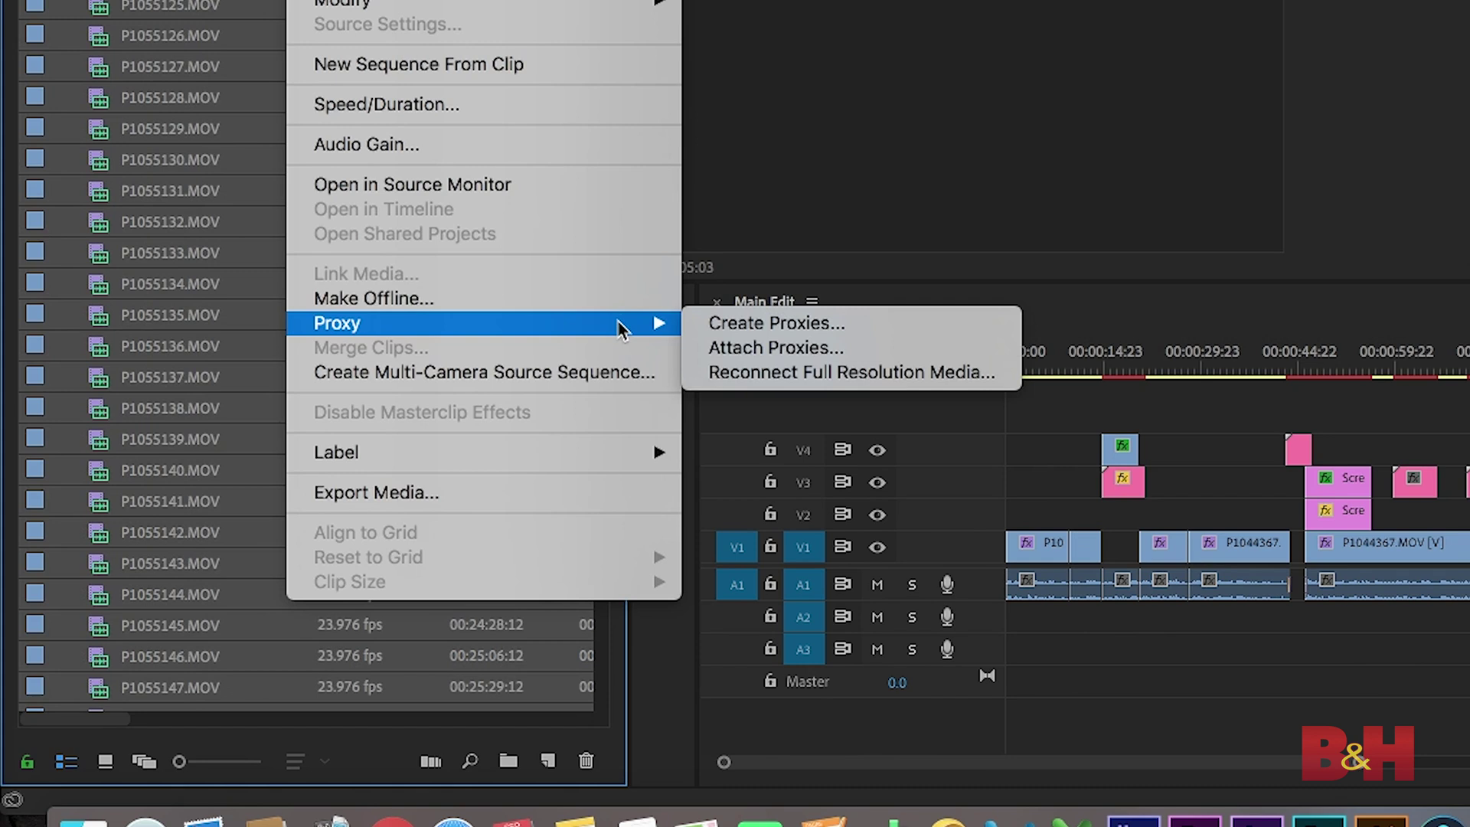
{"action": "left_click", "coordinate": [715, 325]}
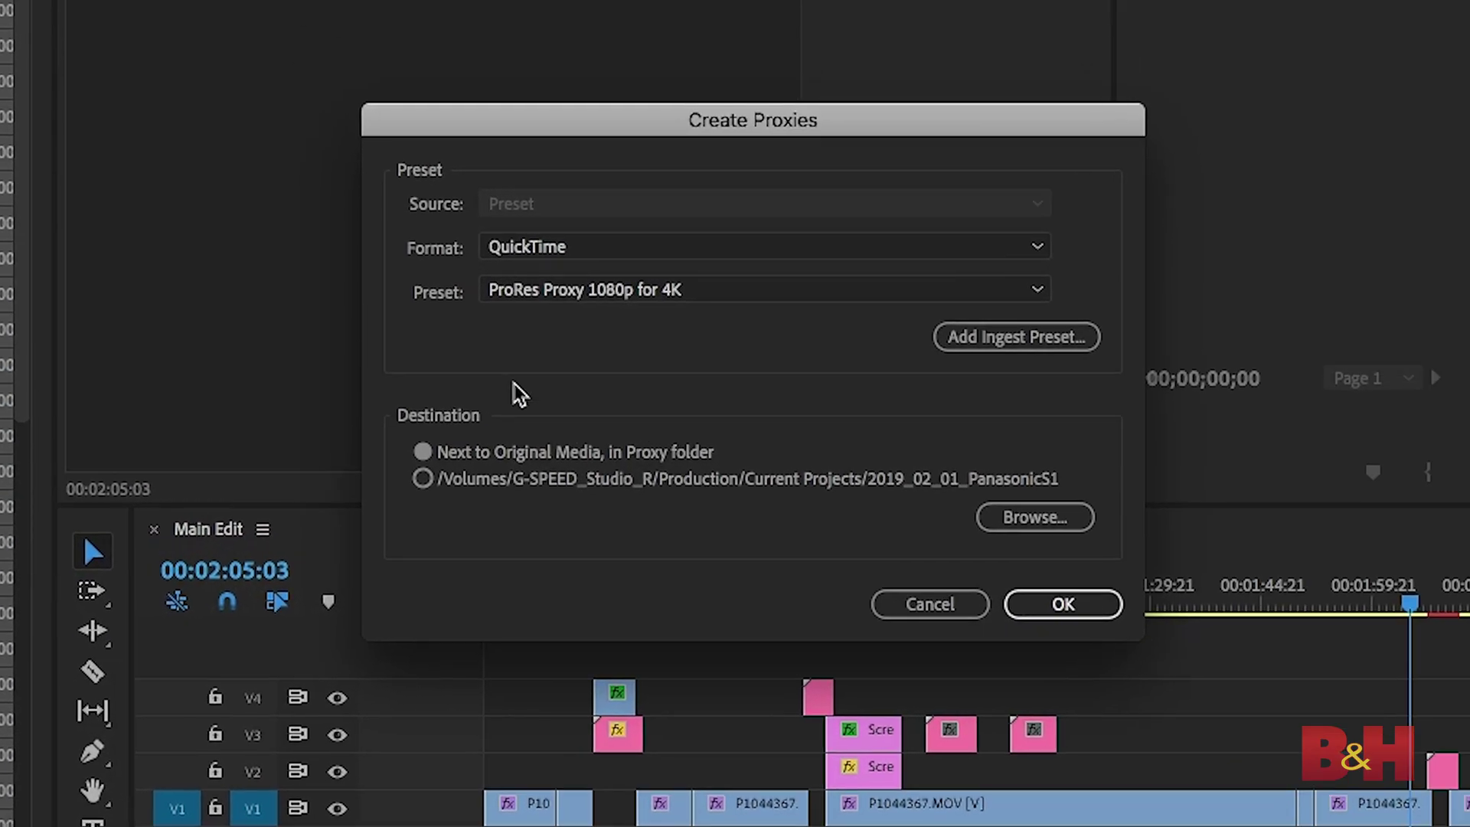
{"action": "left_click", "coordinate": [1040, 291]}
{"action": "left_click", "coordinate": [1039, 293]}
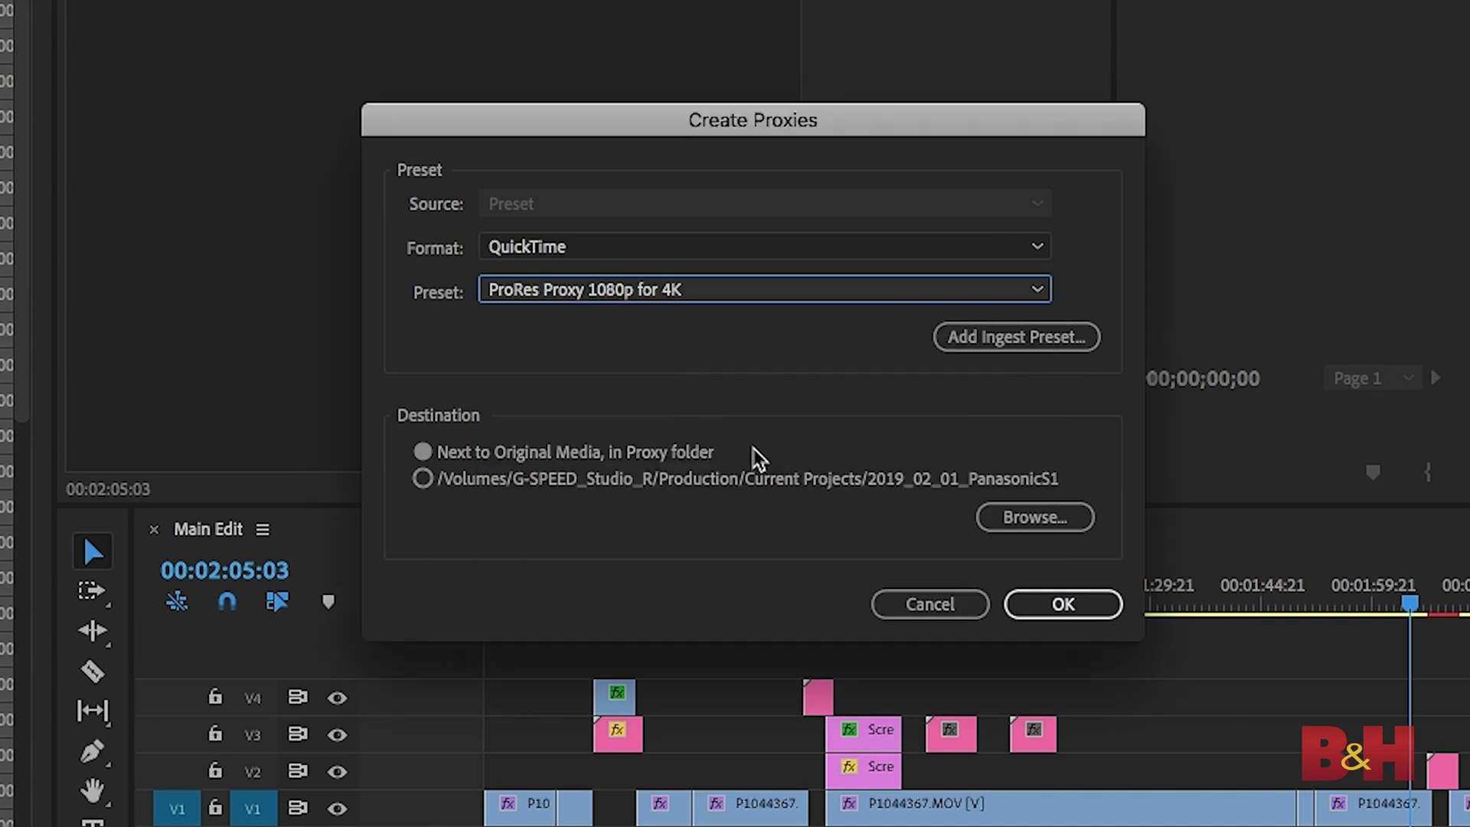
{"action": "left_click", "coordinate": [424, 478]}
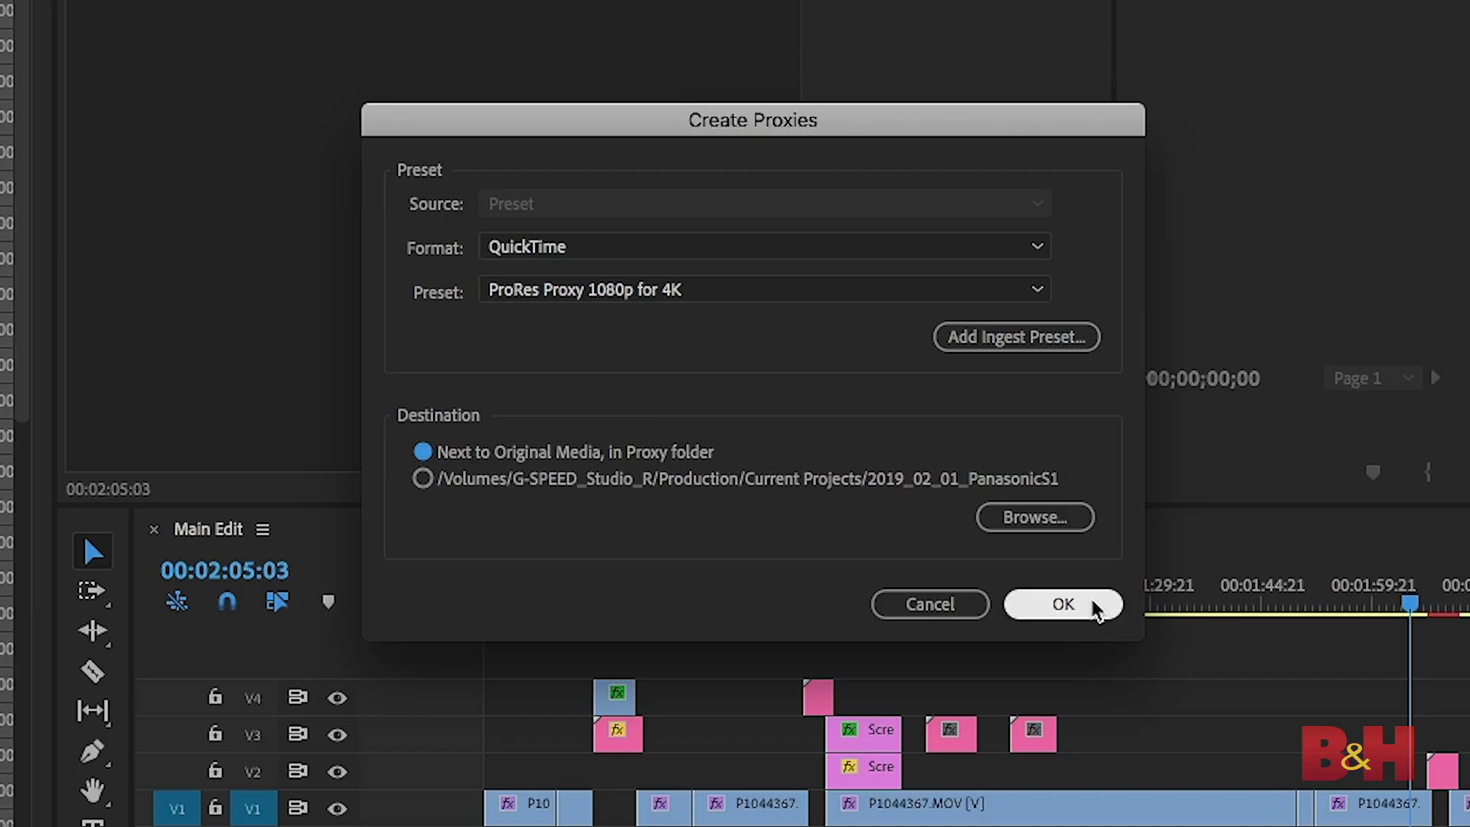
{"action": "left_click", "coordinate": [1093, 607]}
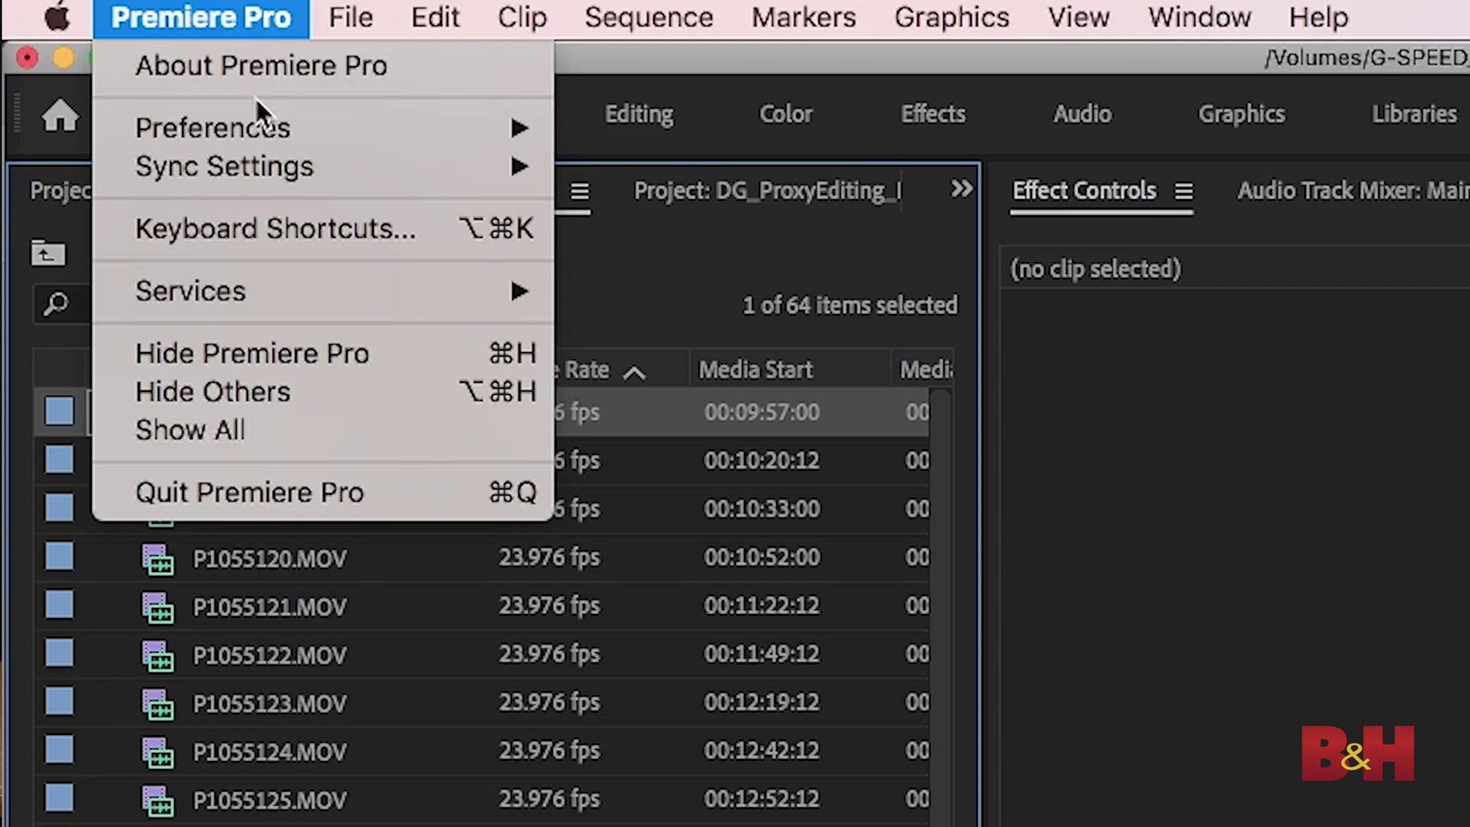
Check the Media preferences, then scrub the ProxyTest sequence and play it from the start.
{"action": "mouse_move", "coordinate": [262, 138]}
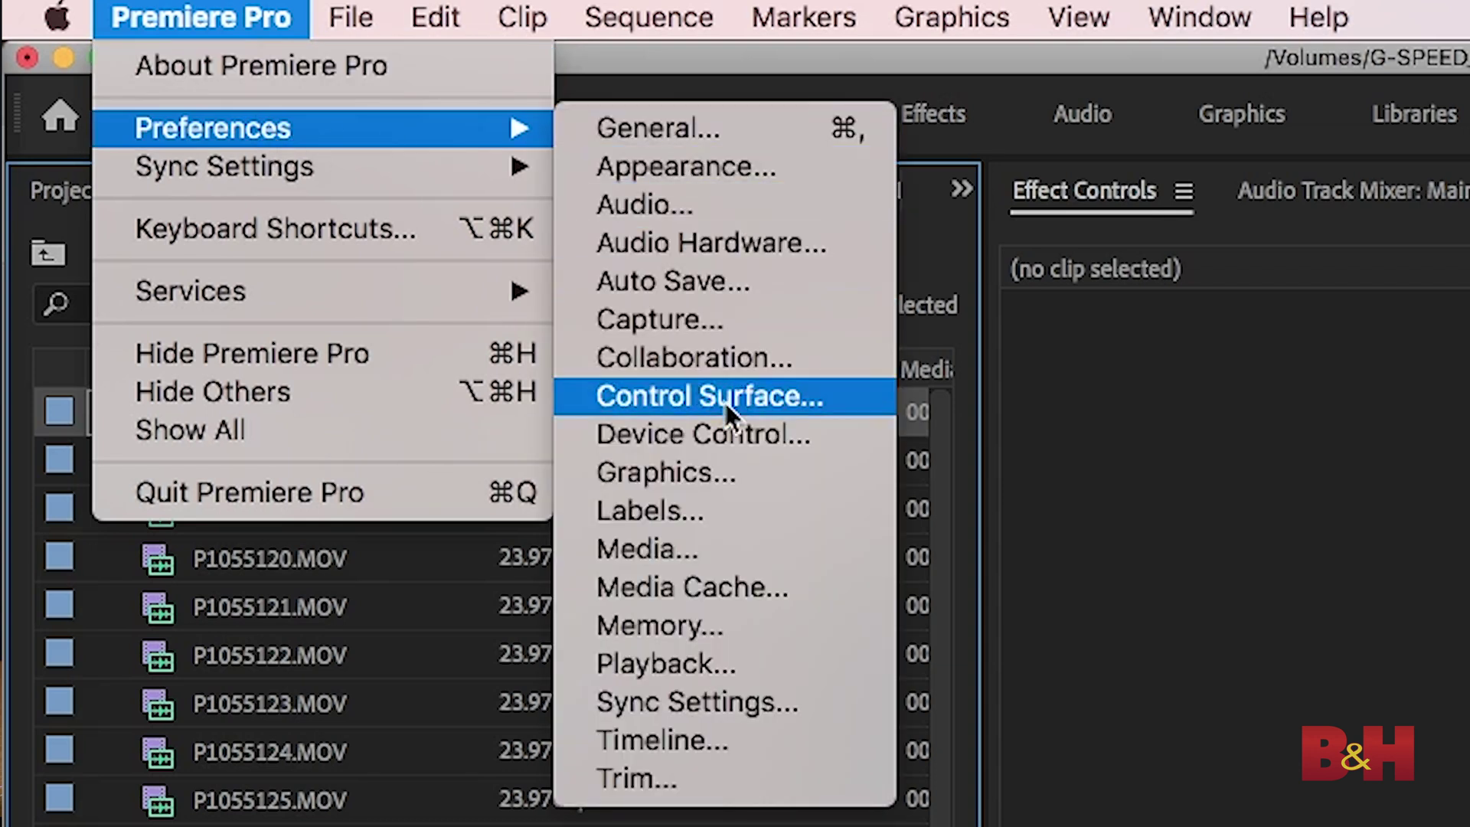
{"action": "left_click", "coordinate": [693, 545]}
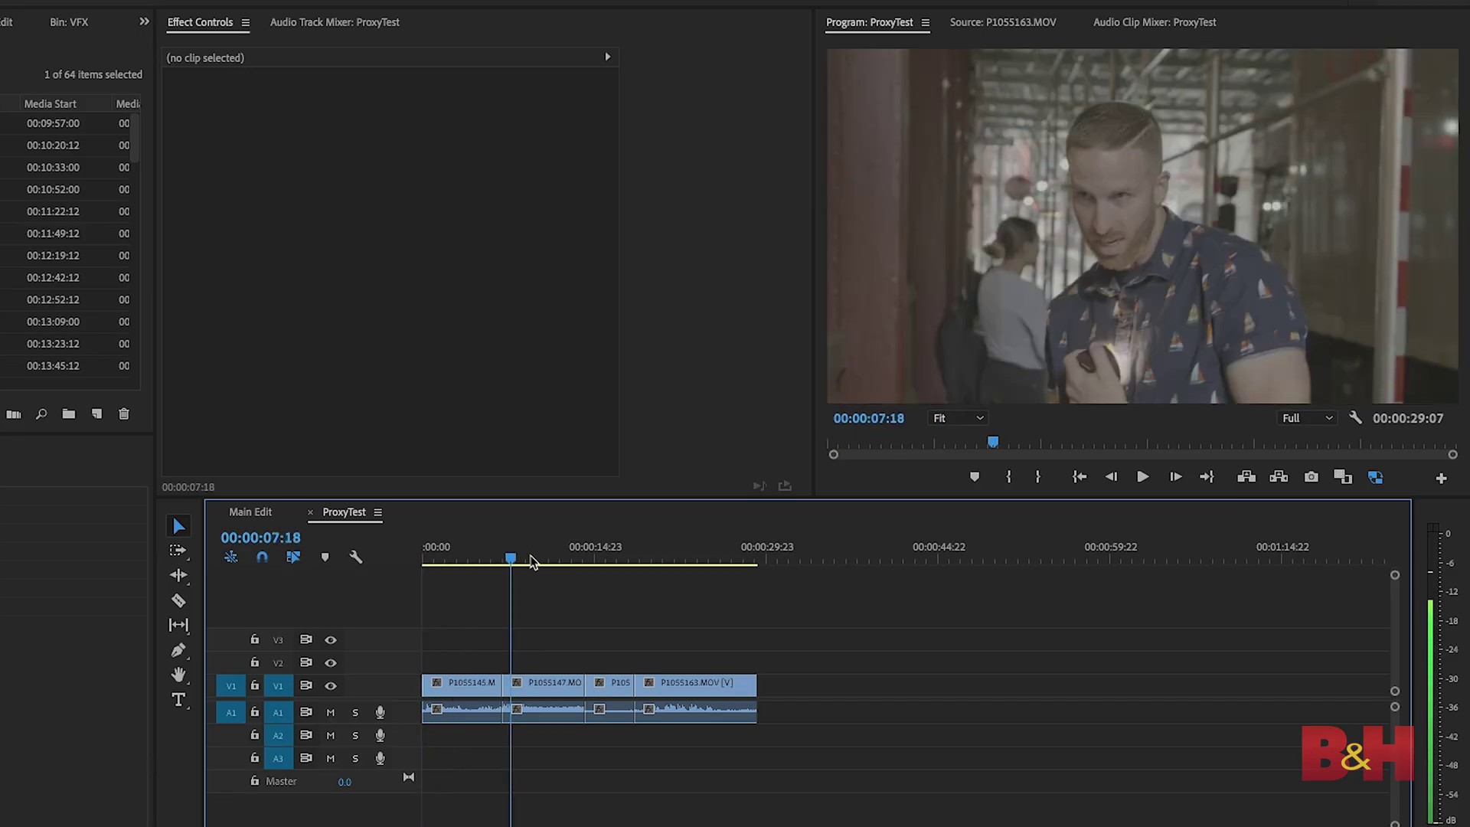
{"action": "left_click_drag", "start_coordinate": [512, 560], "coordinate": [425, 564]}
{"action": "key", "text": "space"}
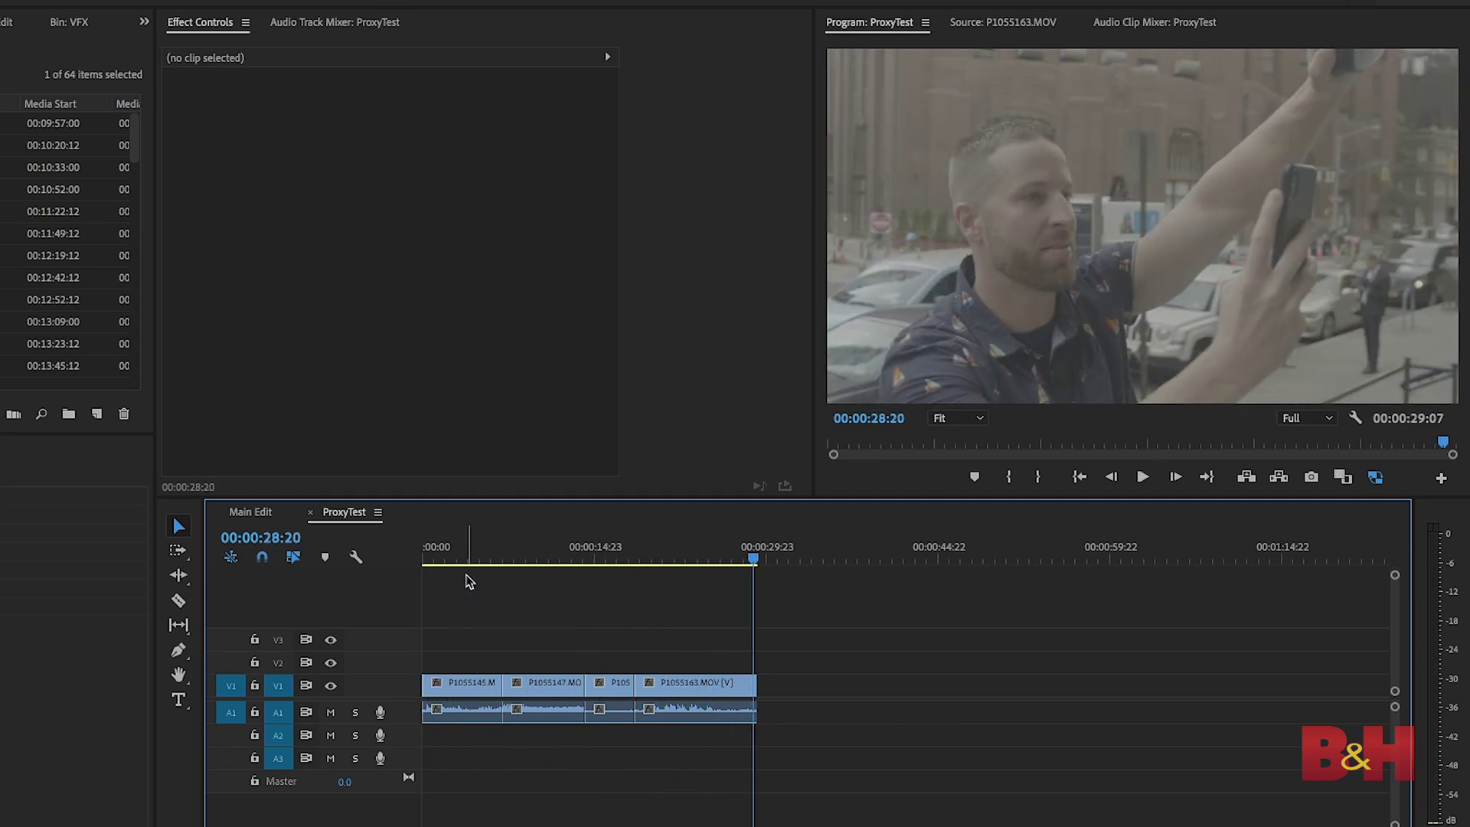
Play ProxyTest in fast reverse with J, then activate DaVinci Resolve's Master media pool.
{"action": "key", "text": "j"}
{"action": "key", "text": "j"}
{"action": "key", "text": "j"}
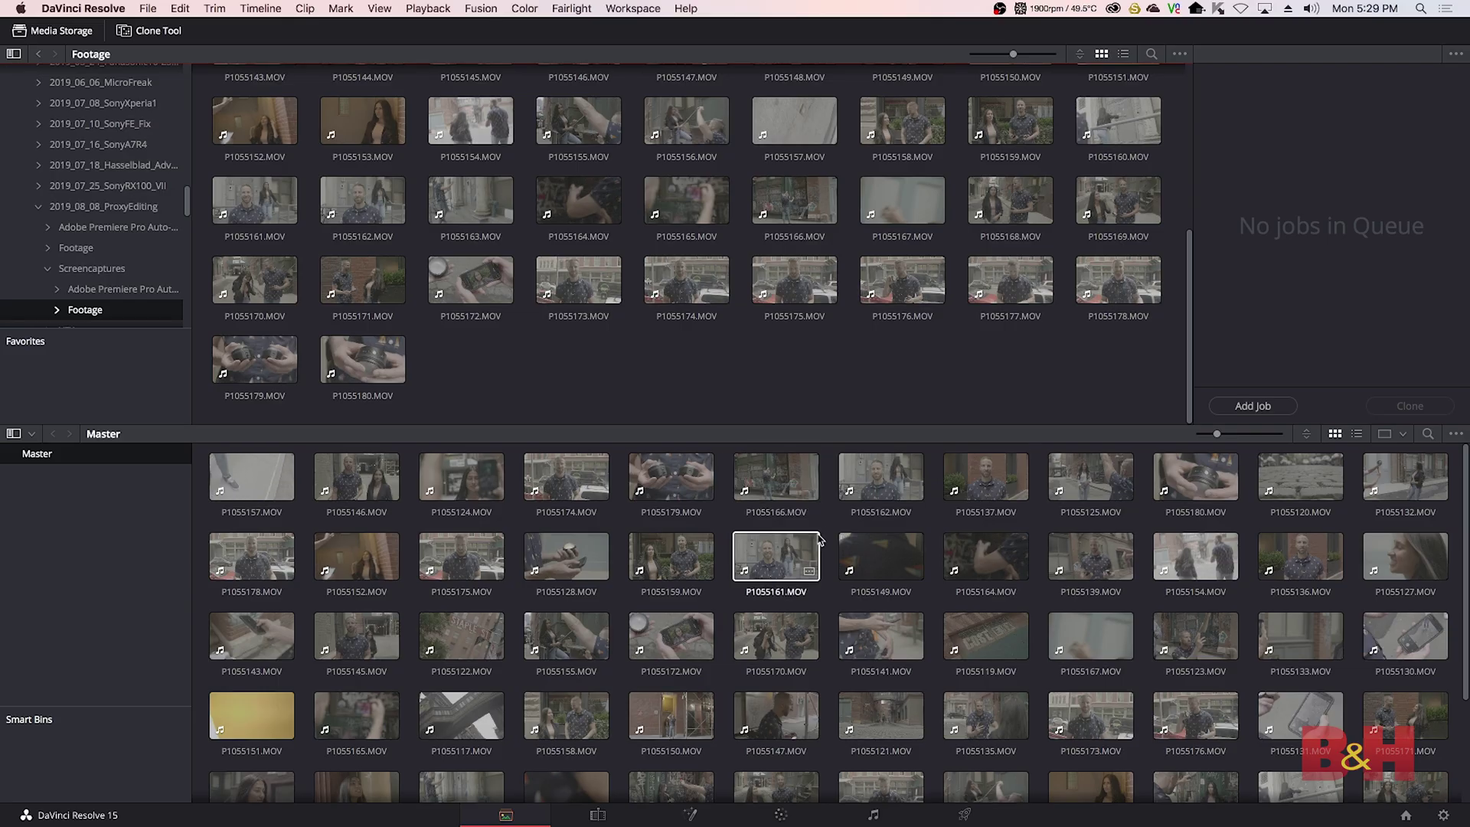
{"action": "left_click", "coordinate": [827, 533]}
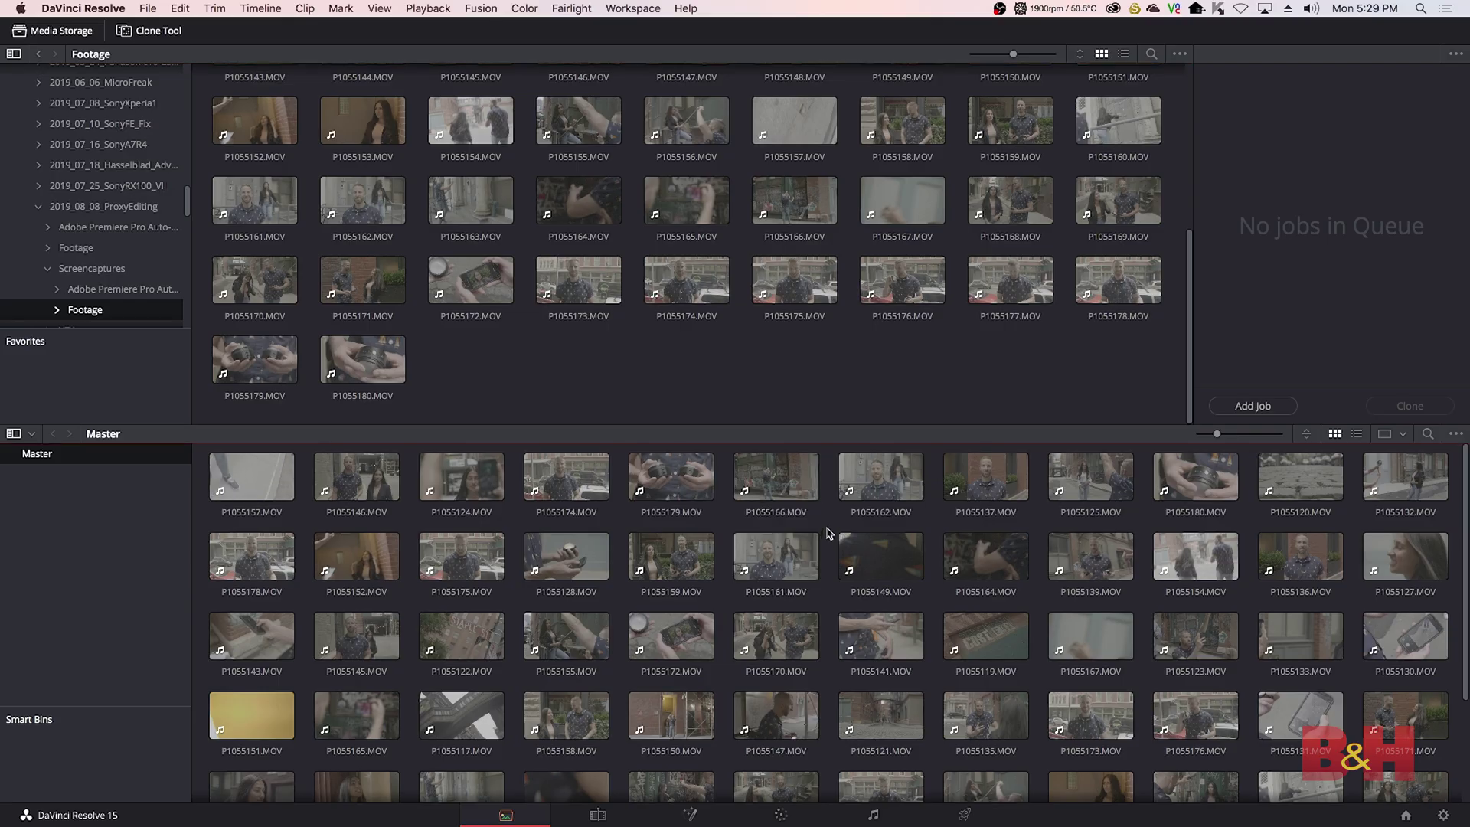
Select all Master pool clips, review Media Management's Transcode video formats, then go to the Deliver page.
{"action": "key", "text": "super+a"}
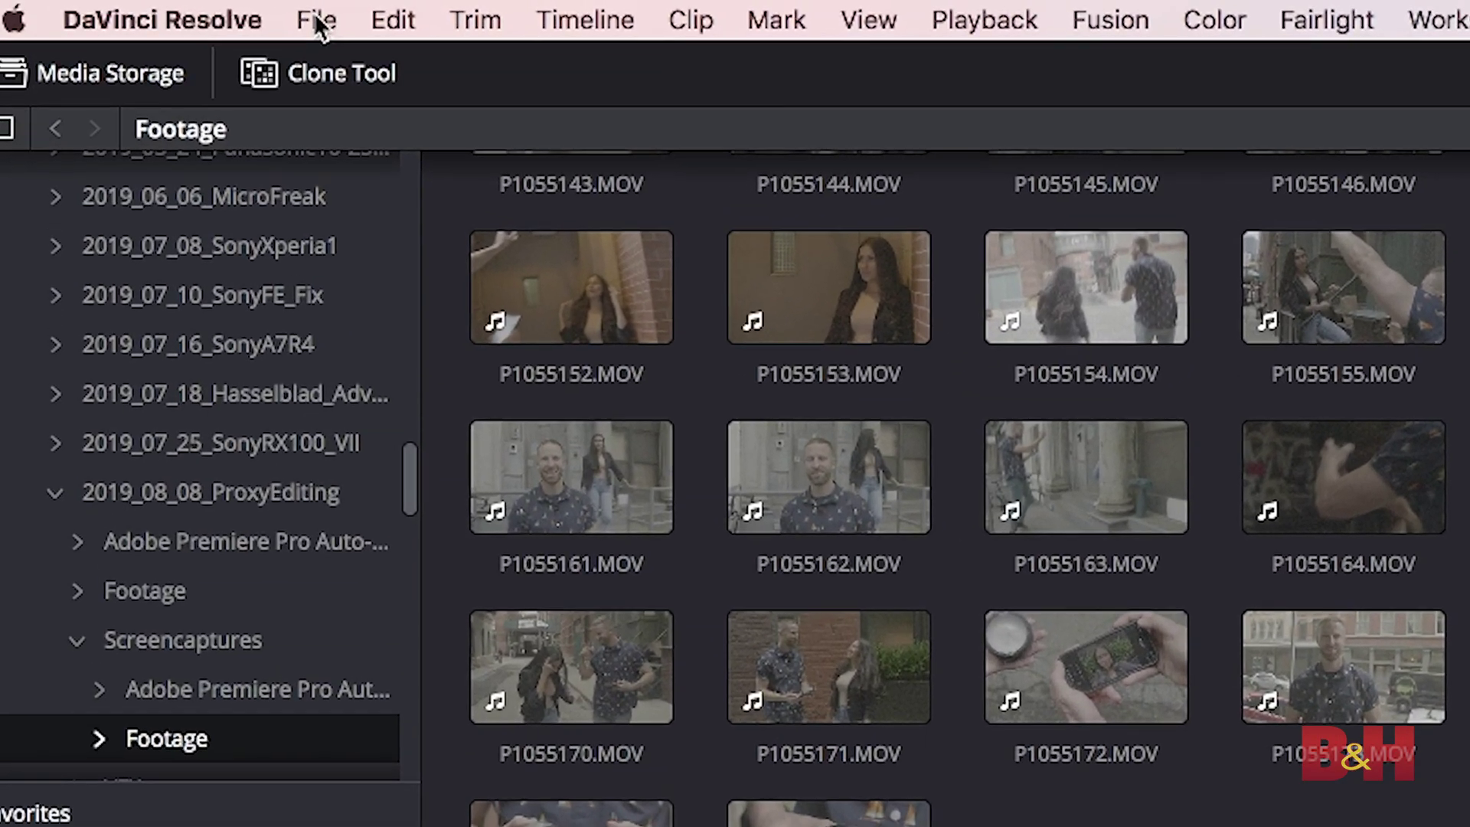
{"action": "left_click", "coordinate": [318, 23]}
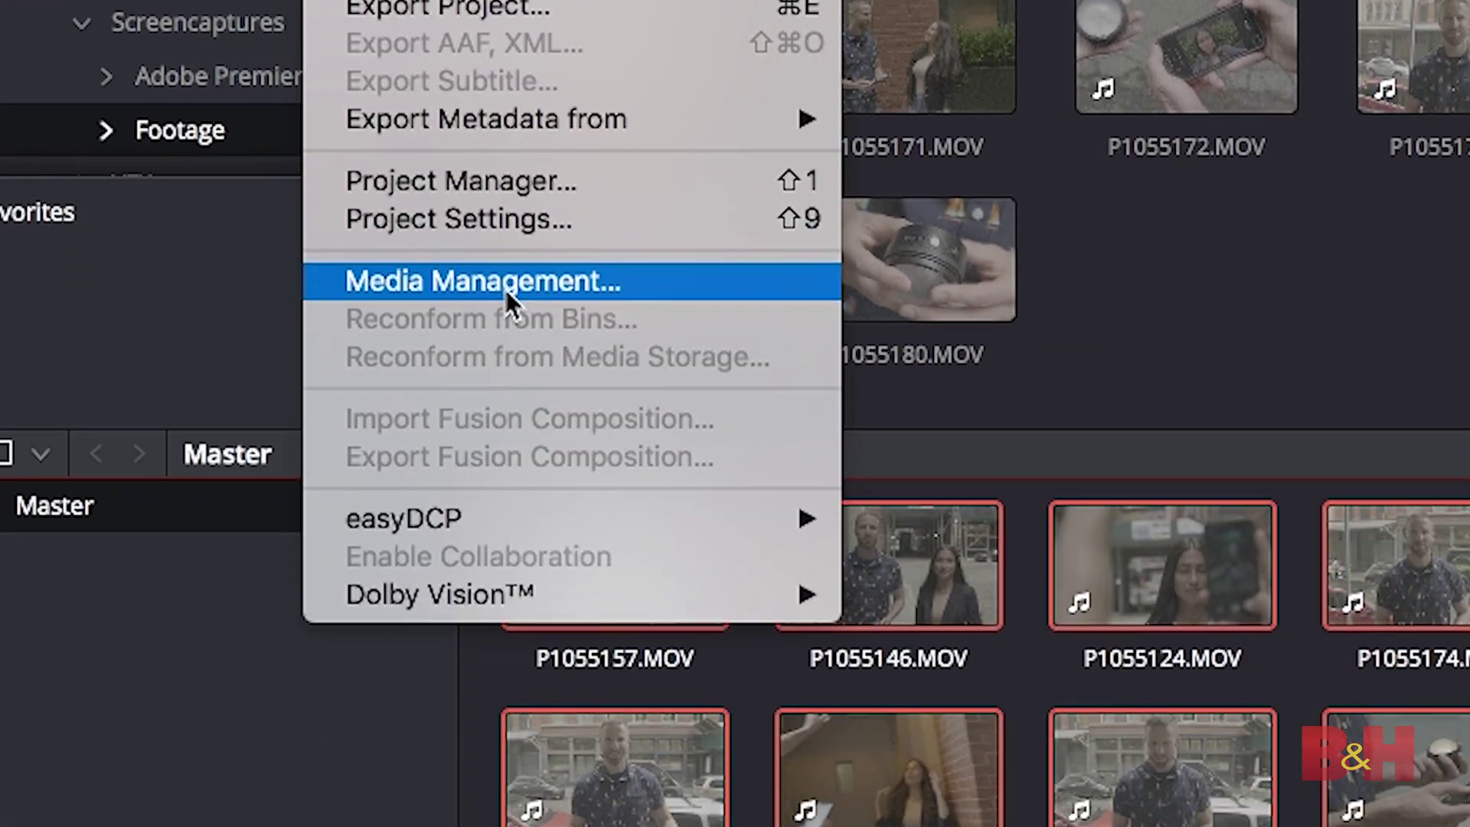
{"action": "left_click", "coordinate": [504, 283]}
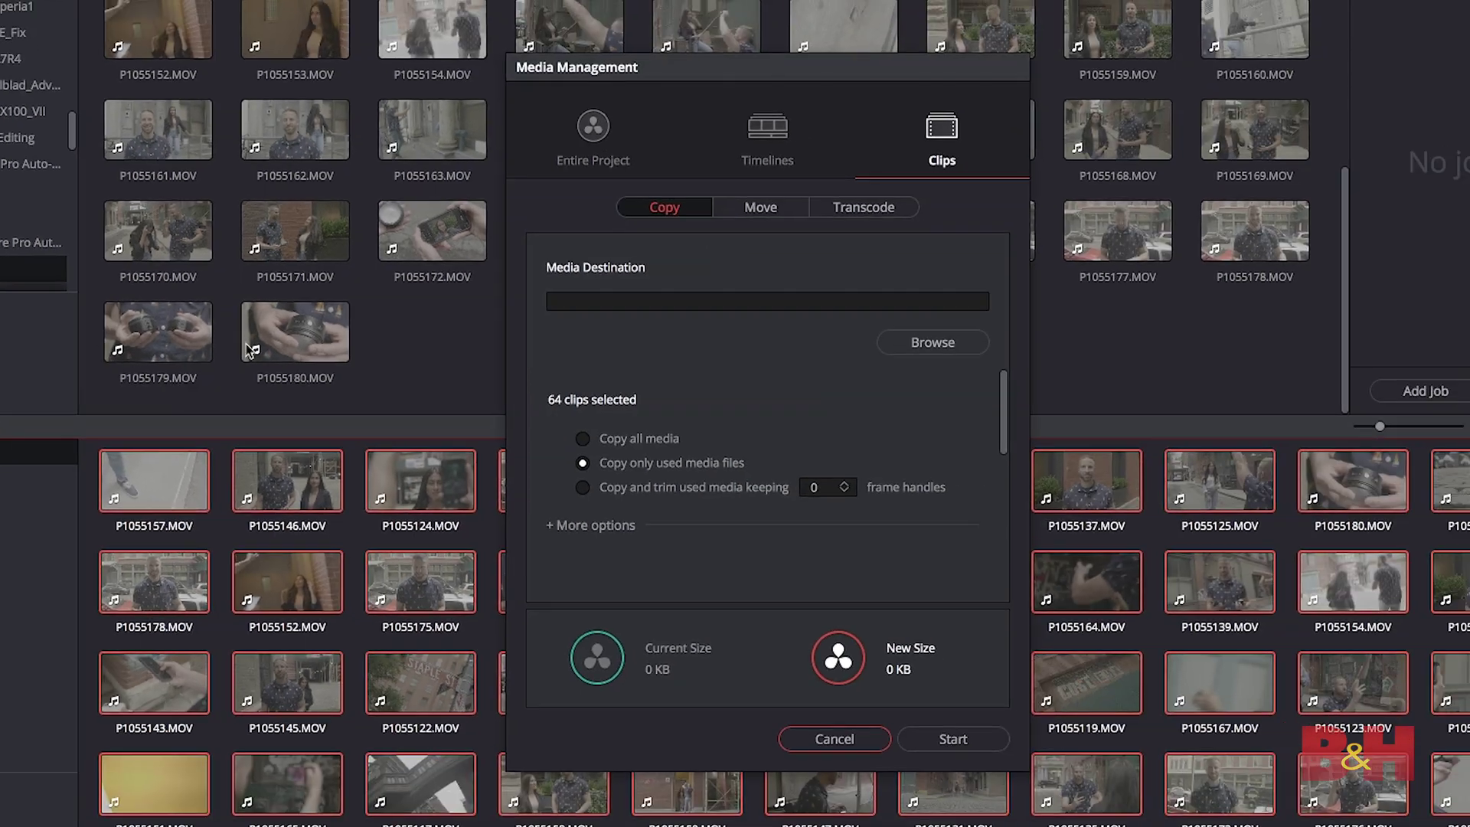
{"action": "left_click", "coordinate": [863, 207]}
{"action": "scroll", "coordinate": [956, 460], "scroll_direction": "down", "scroll_amount": 5}
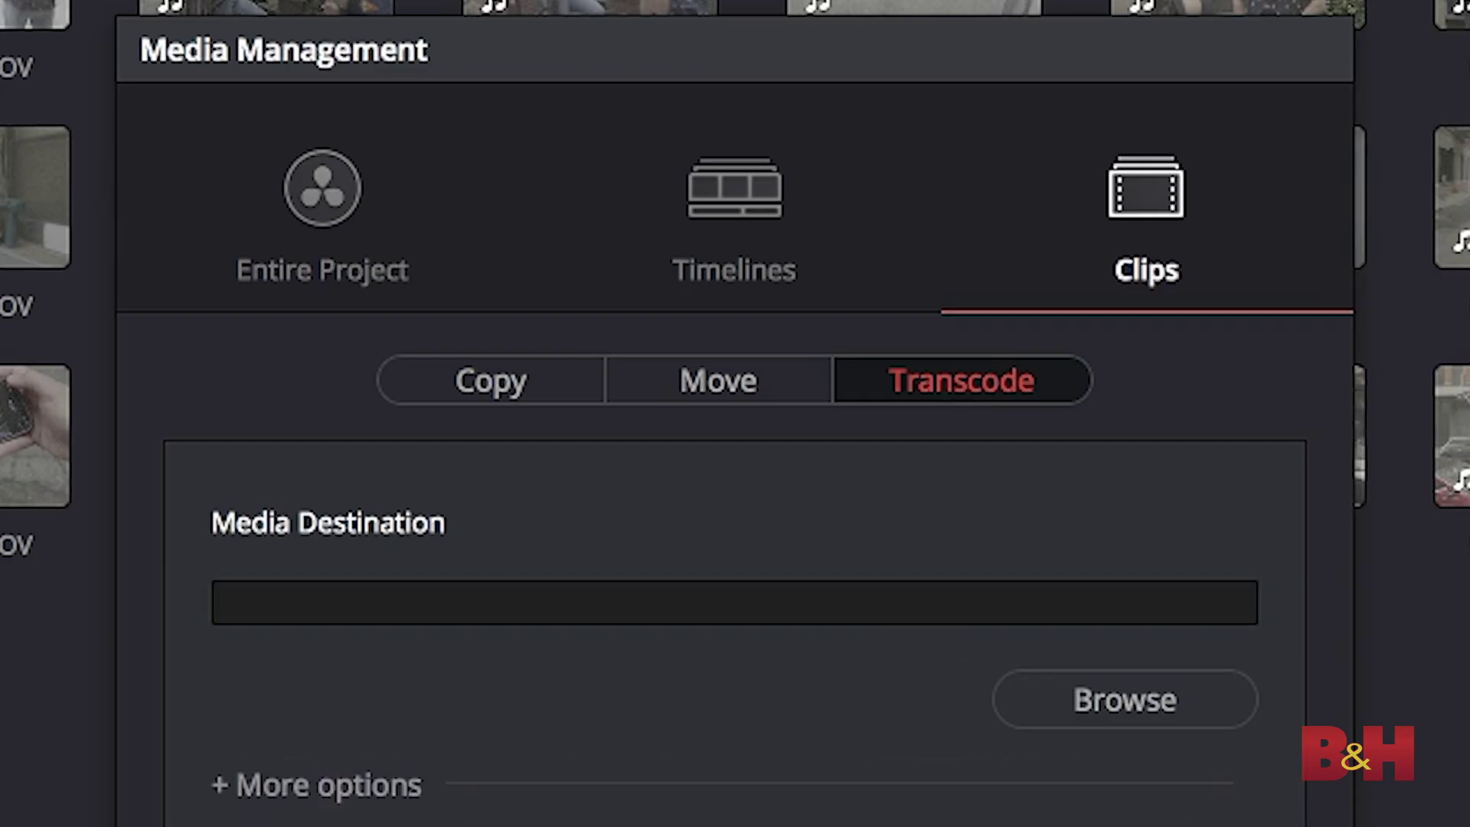
{"action": "left_click", "coordinate": [1095, 452]}
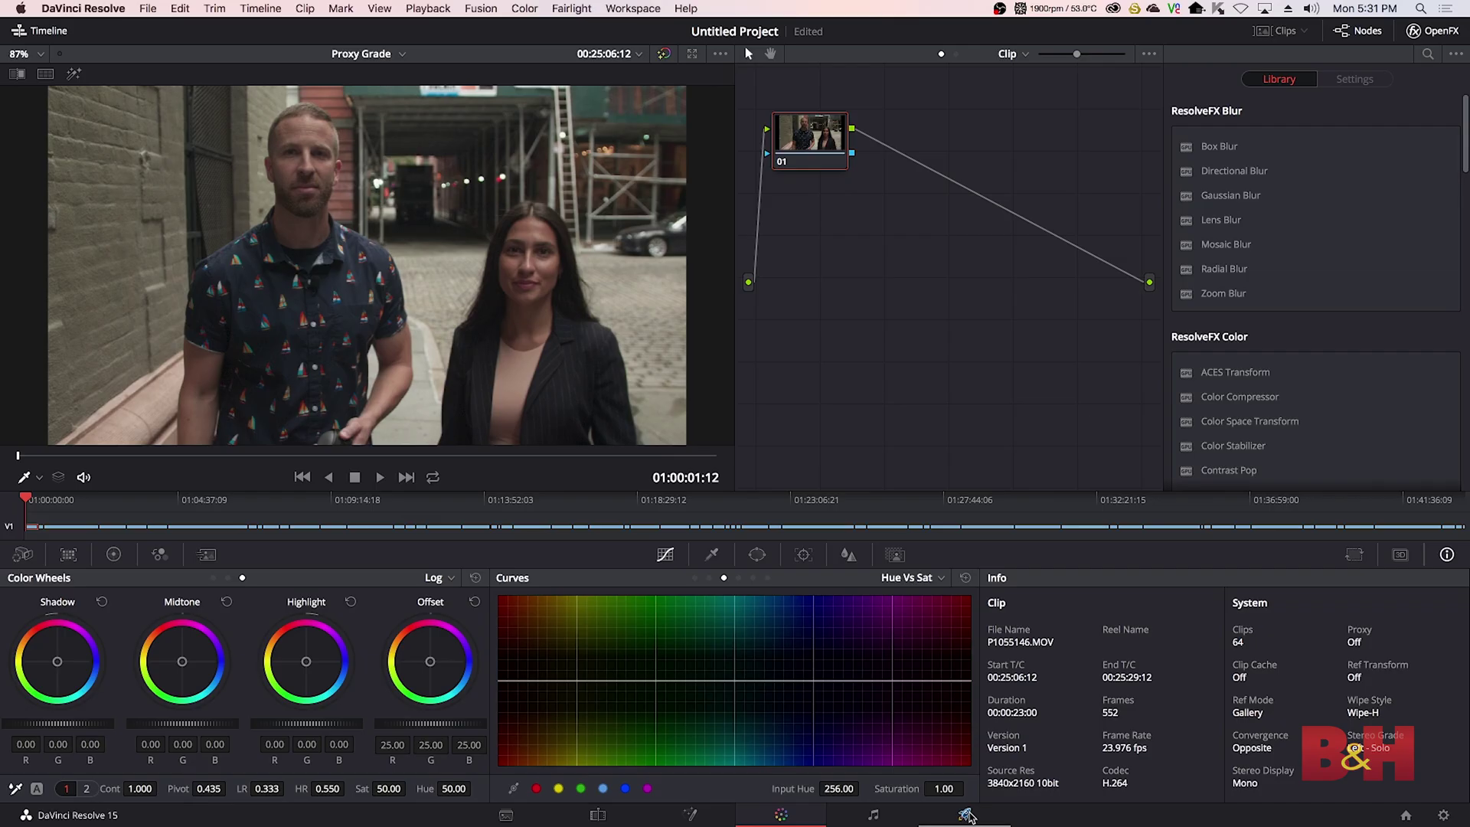
{"action": "left_click", "coordinate": [966, 815]}
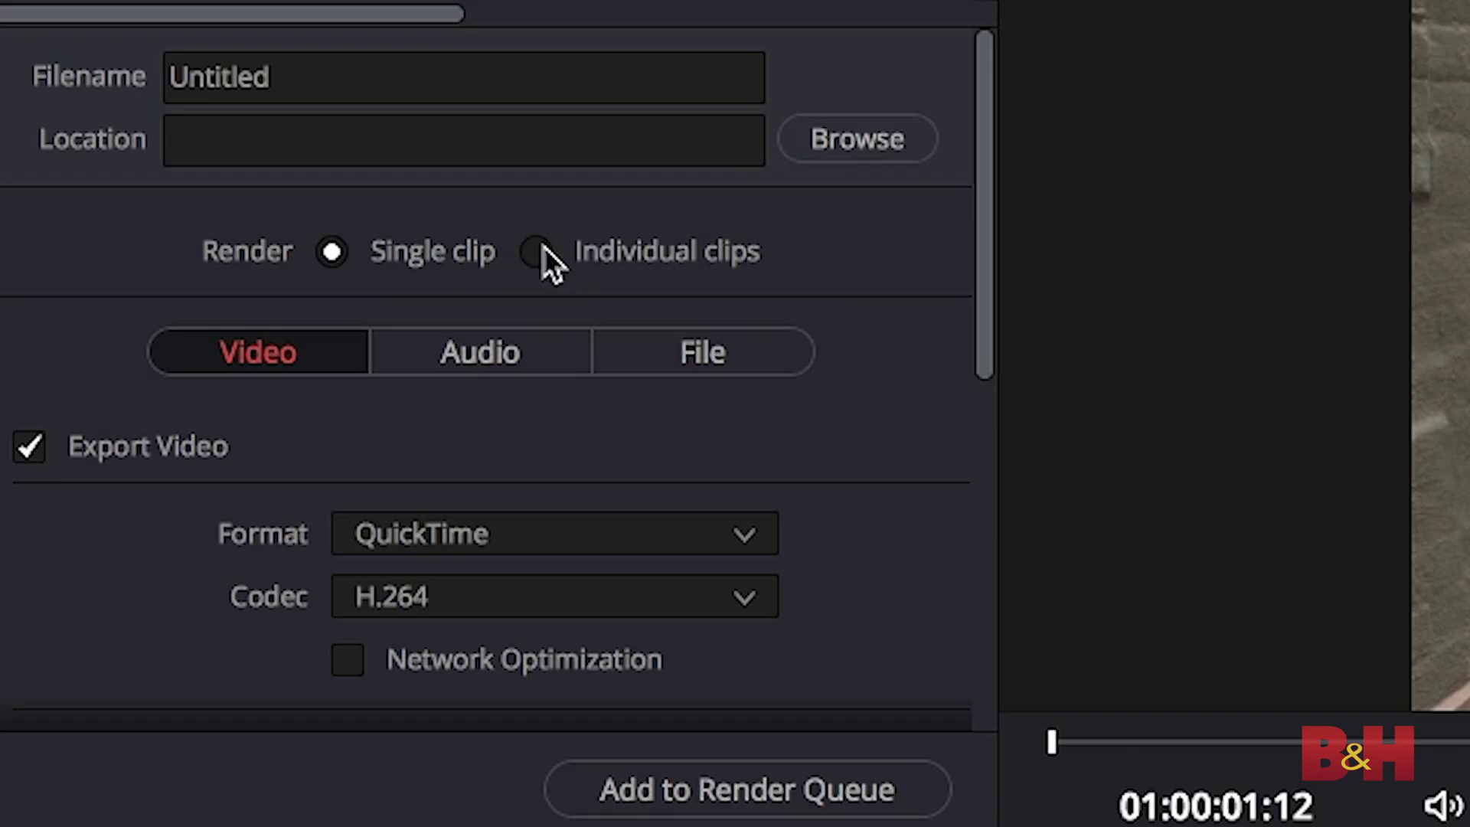
Render as individual clips, with each output file named by its Source Name.
{"action": "left_click", "coordinate": [187, 222]}
{"action": "left_click", "coordinate": [234, 256]}
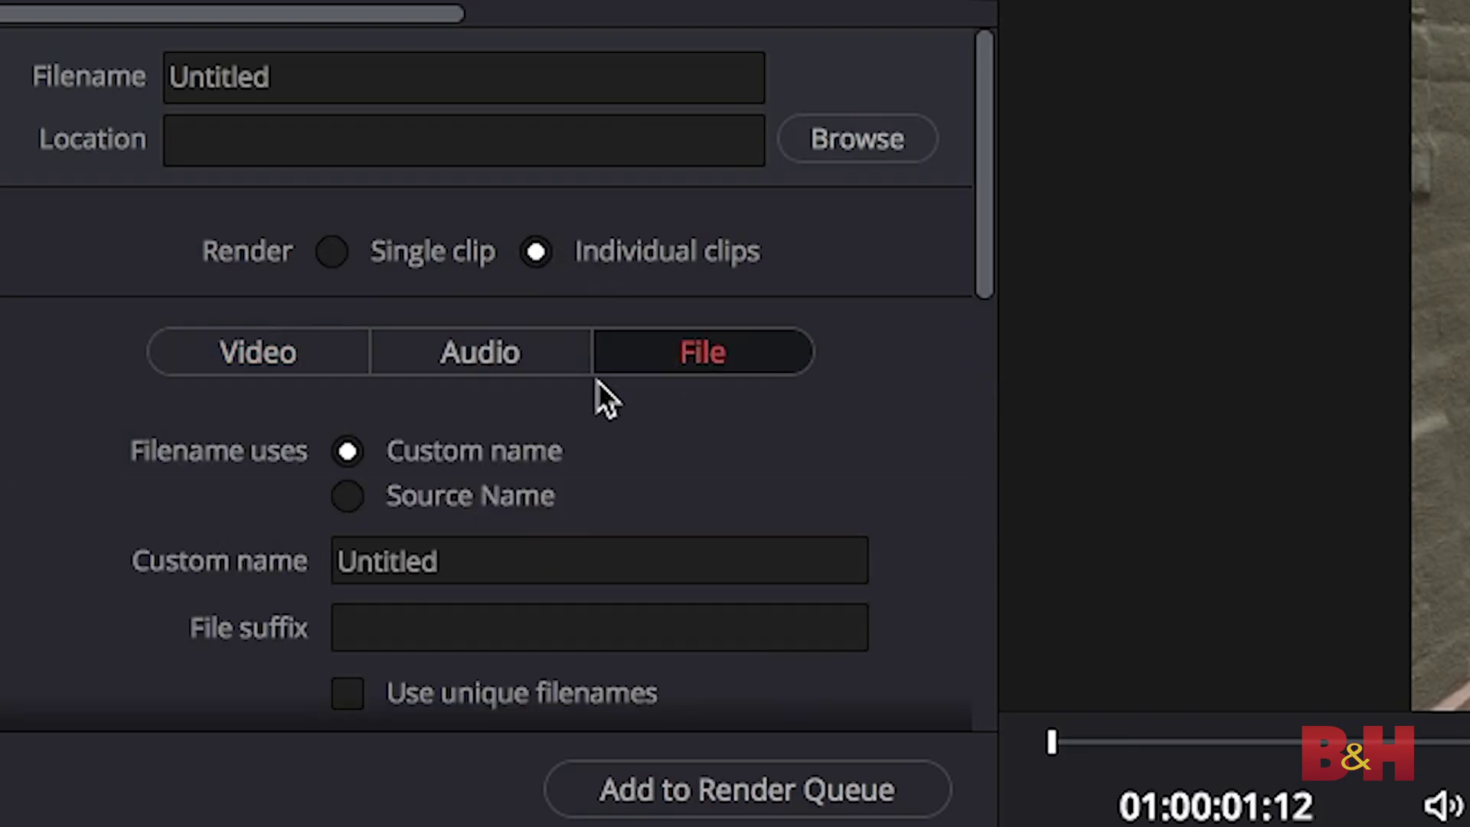
{"action": "left_click", "coordinate": [462, 499]}
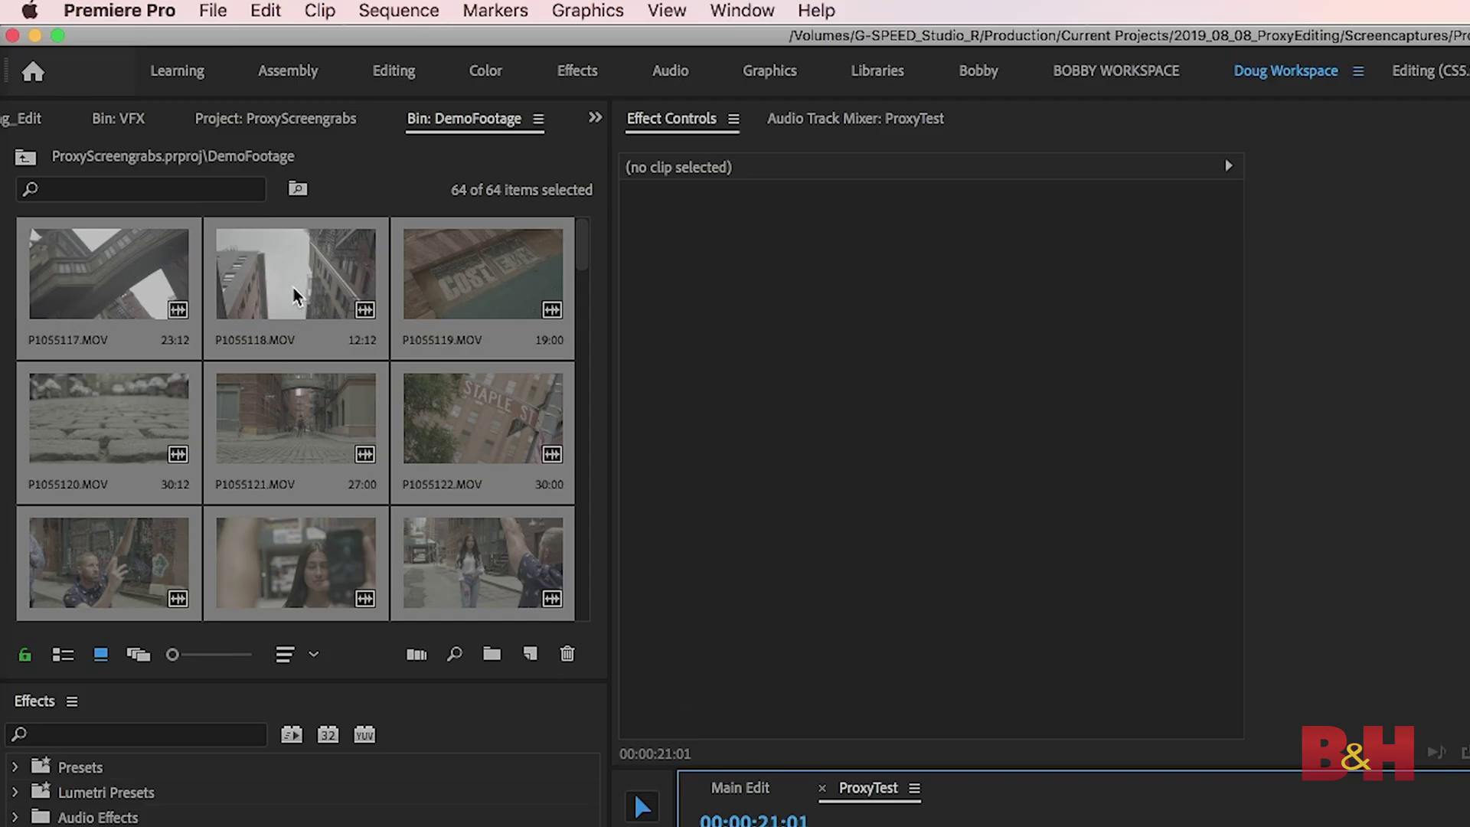
Attach the ResolveProxies files to the clips starting from P1055117, then scrub ProxyTest to verify playback.
{"action": "right_click", "coordinate": [295, 295]}
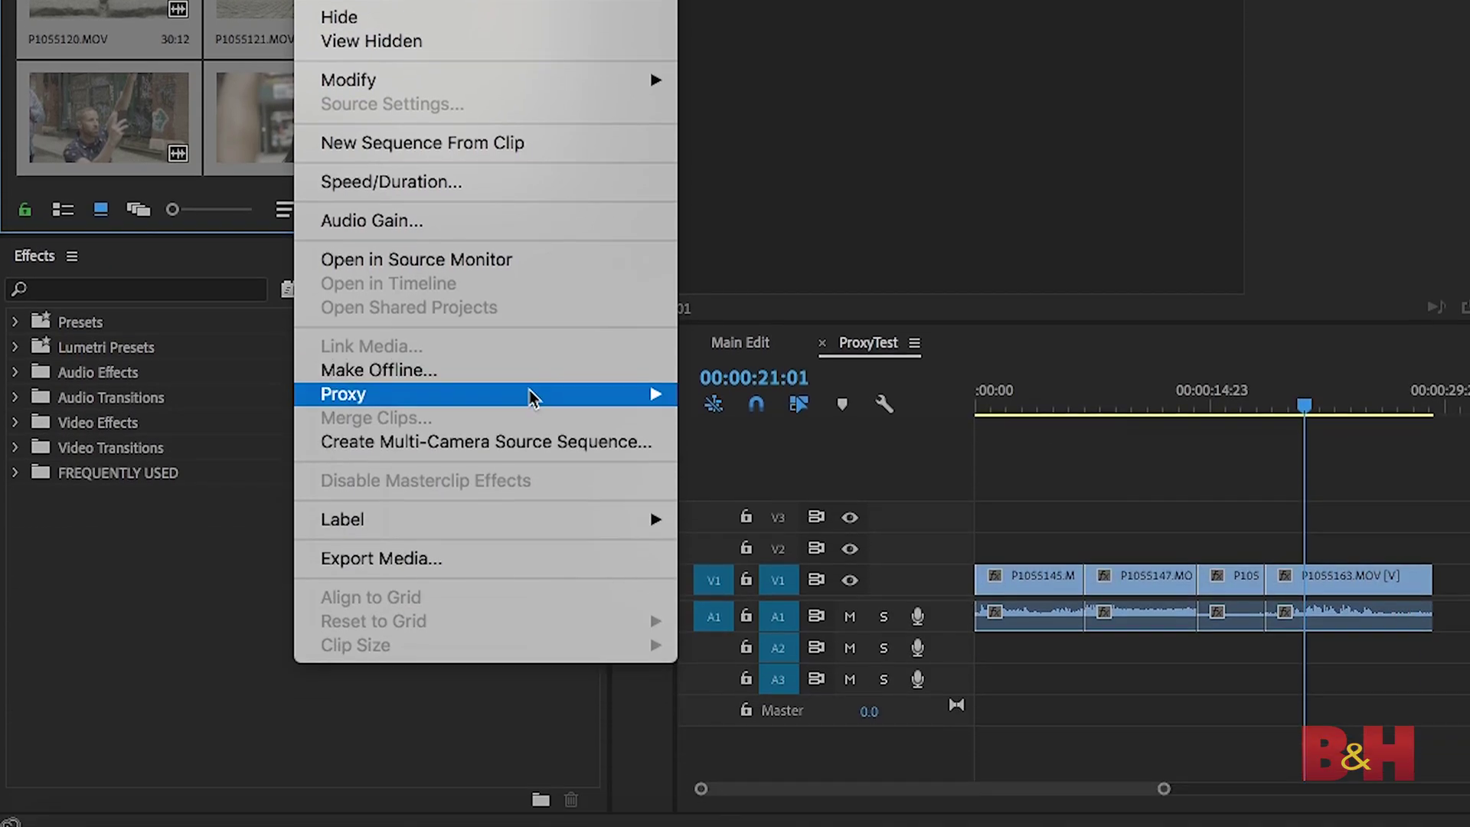
{"action": "mouse_move", "coordinate": [532, 394]}
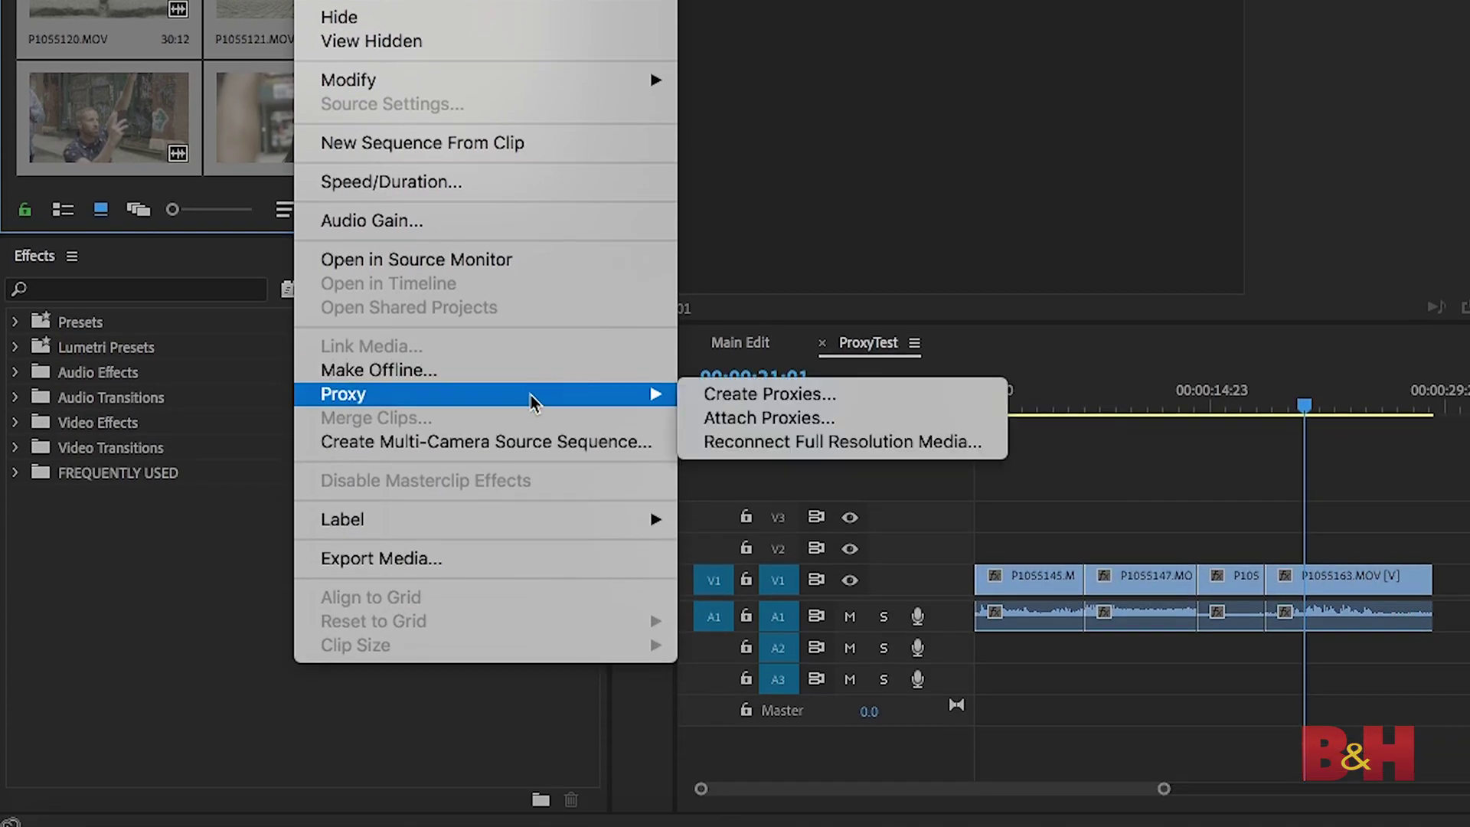
{"action": "left_click", "coordinate": [756, 419]}
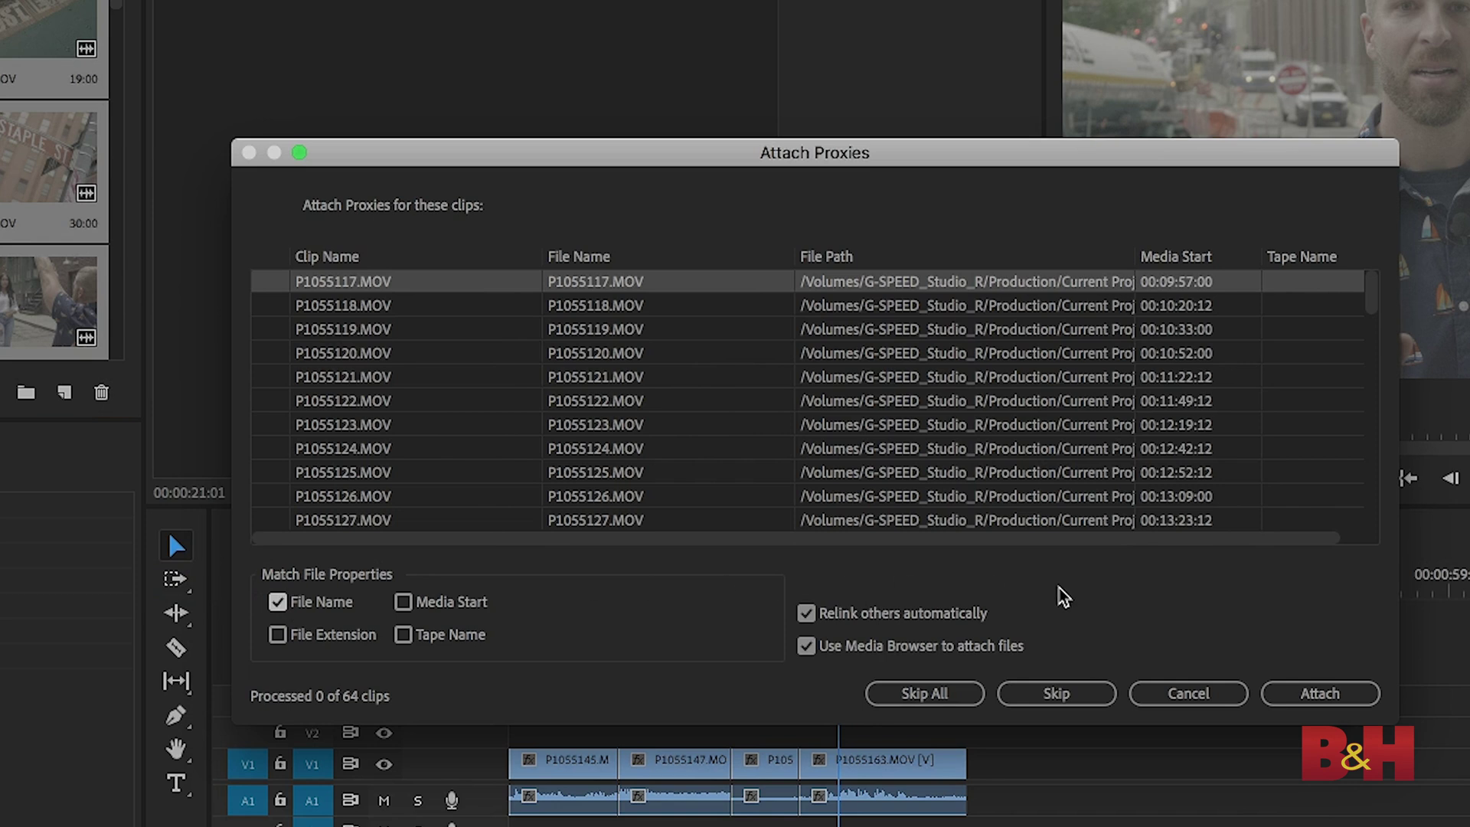
{"action": "left_click", "coordinate": [1331, 703]}
{"action": "left_click", "coordinate": [434, 464]}
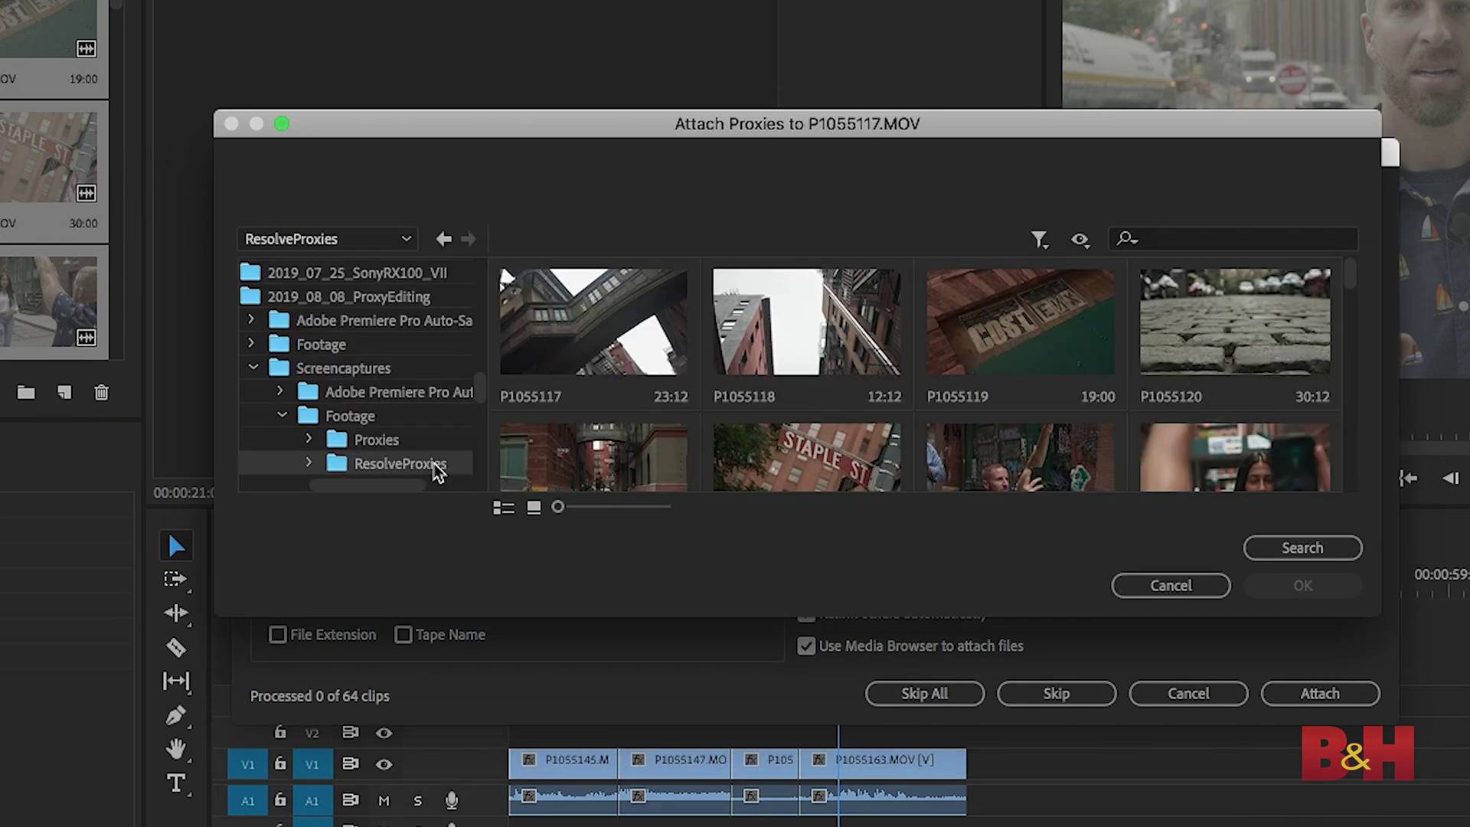
{"action": "left_click", "coordinate": [594, 336]}
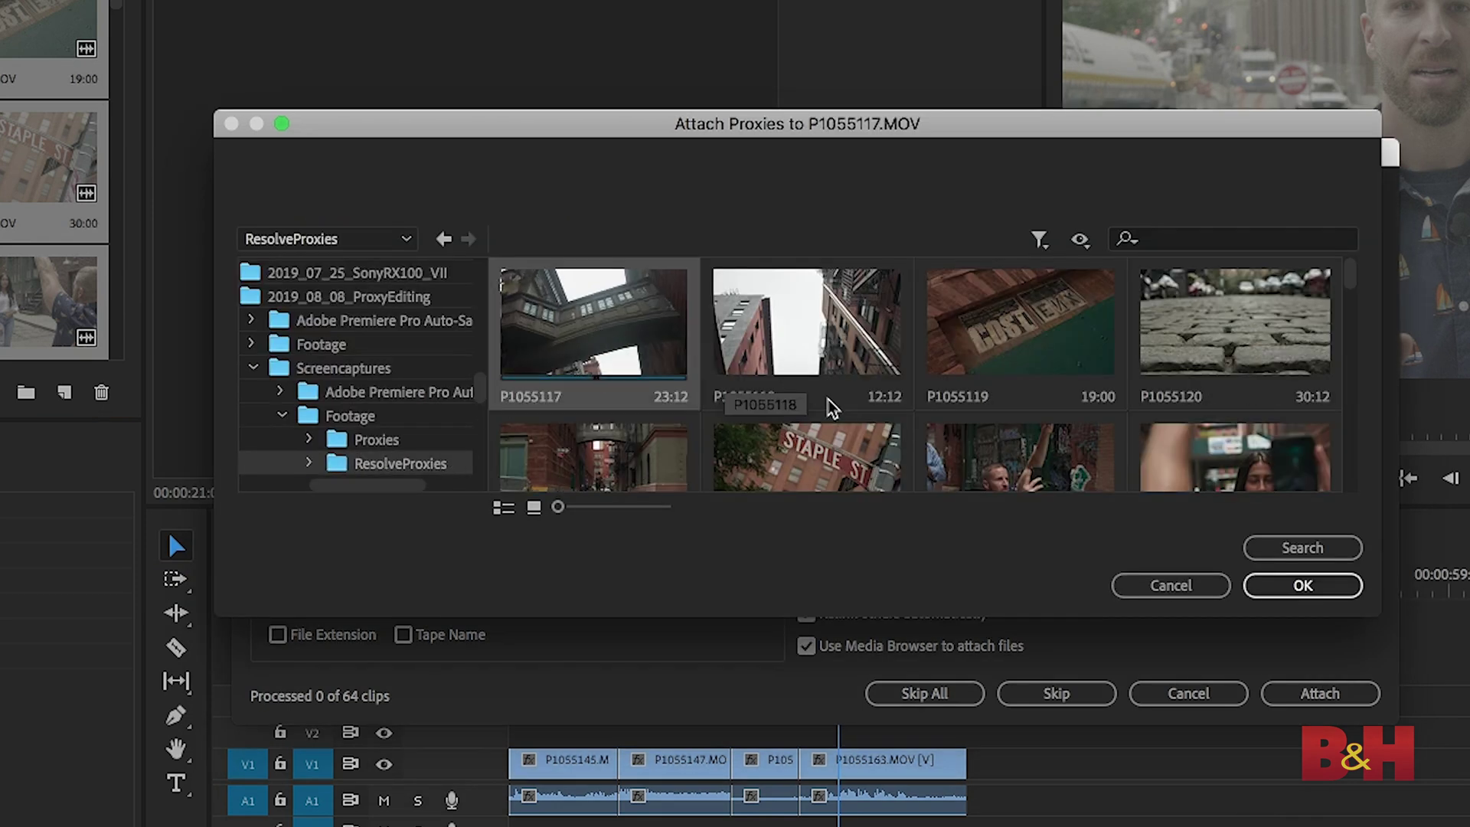
{"action": "left_click", "coordinate": [1255, 583]}
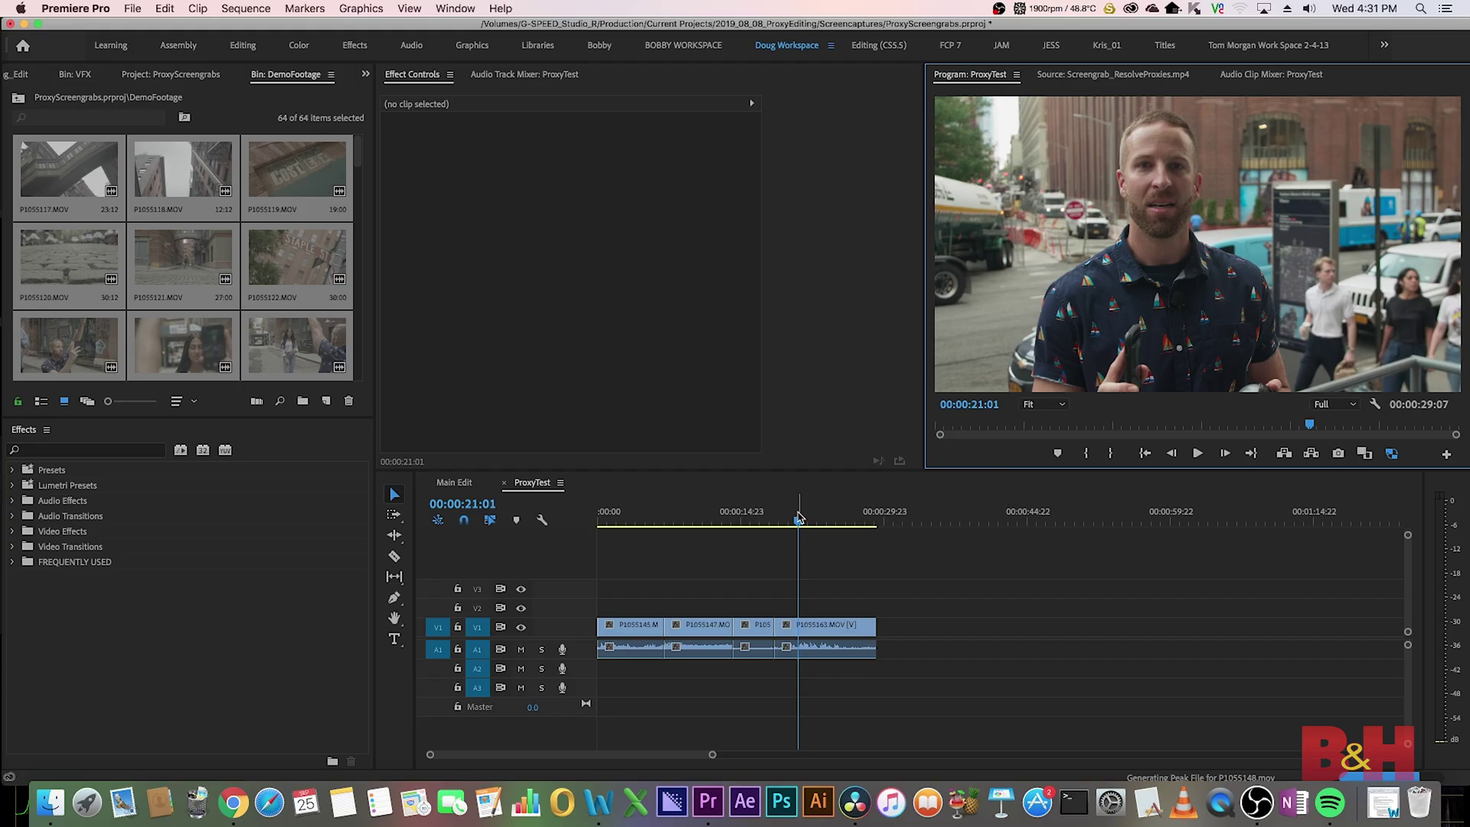
{"action": "left_click_drag", "start_coordinate": [793, 524], "coordinate": [758, 525]}
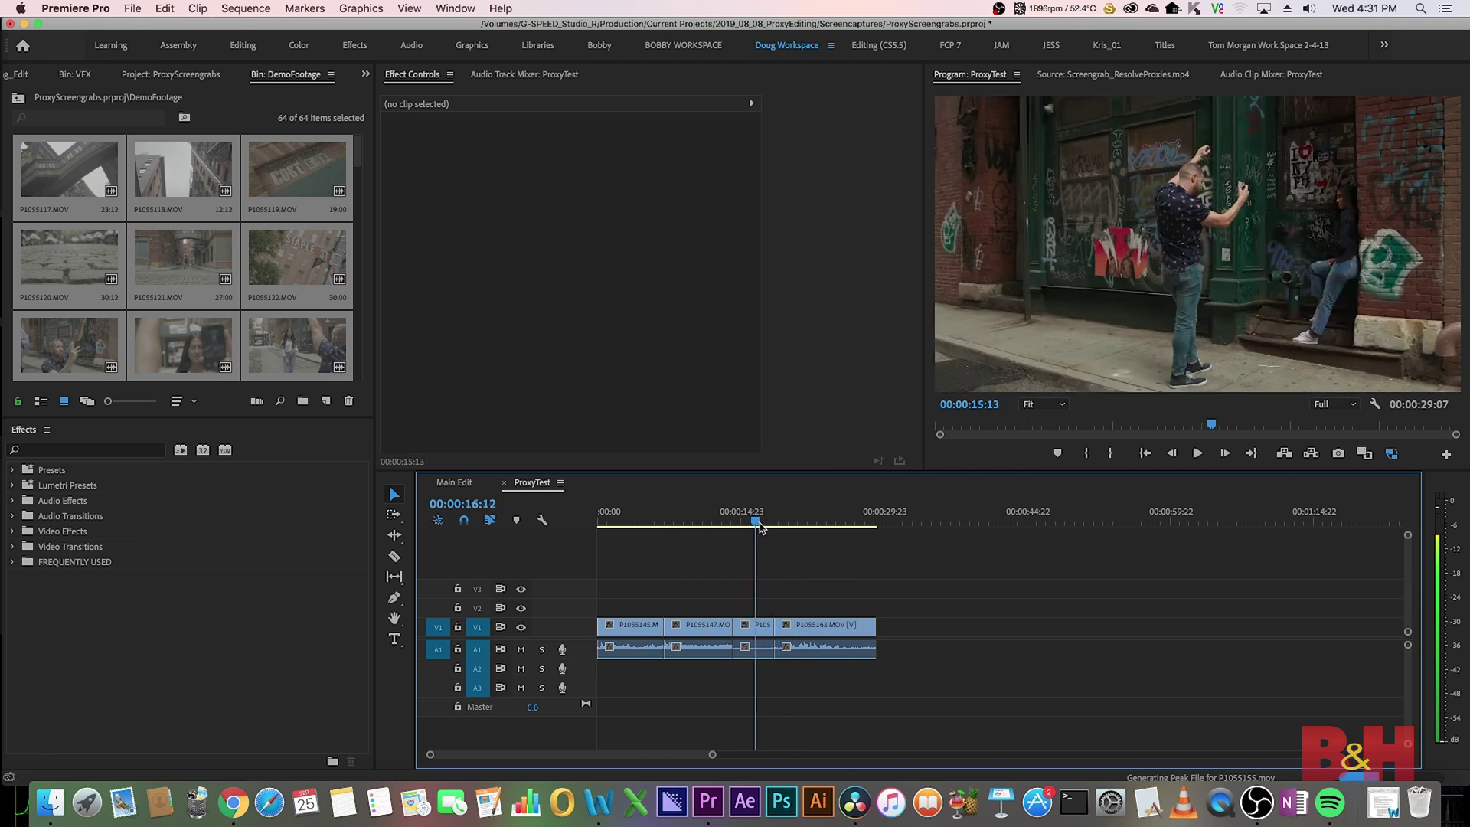